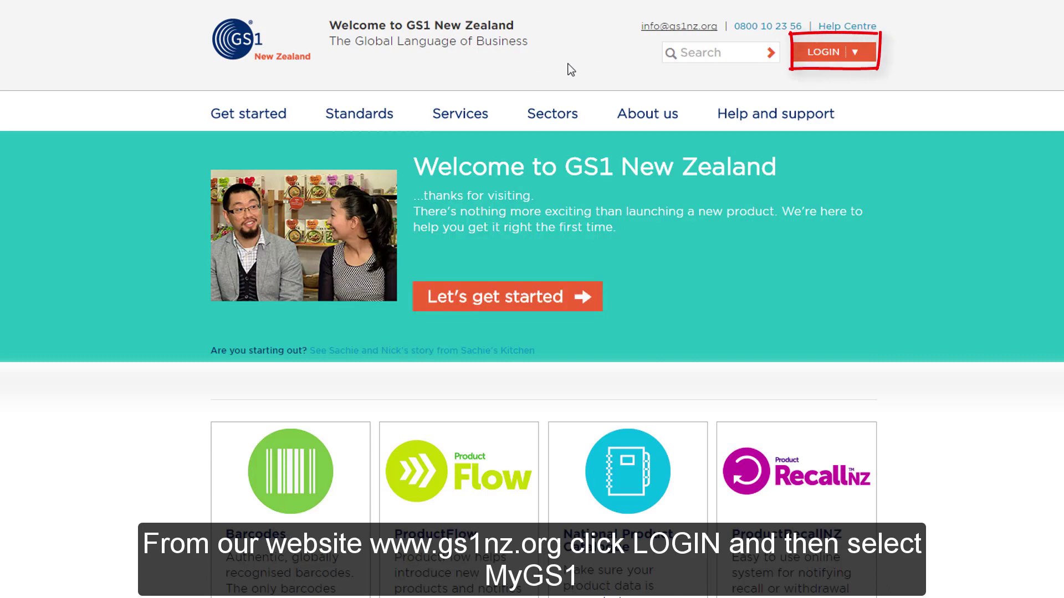
# Choose MyGS1 from the LOGIN destinations to reach its login page
pyautogui.click(834, 55)
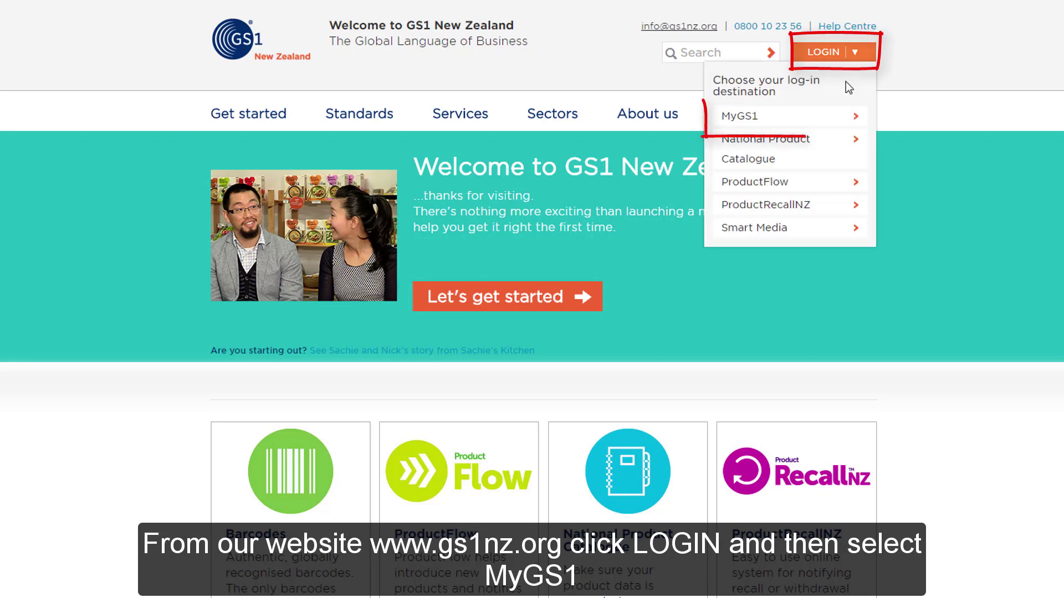
pyautogui.click(846, 119)
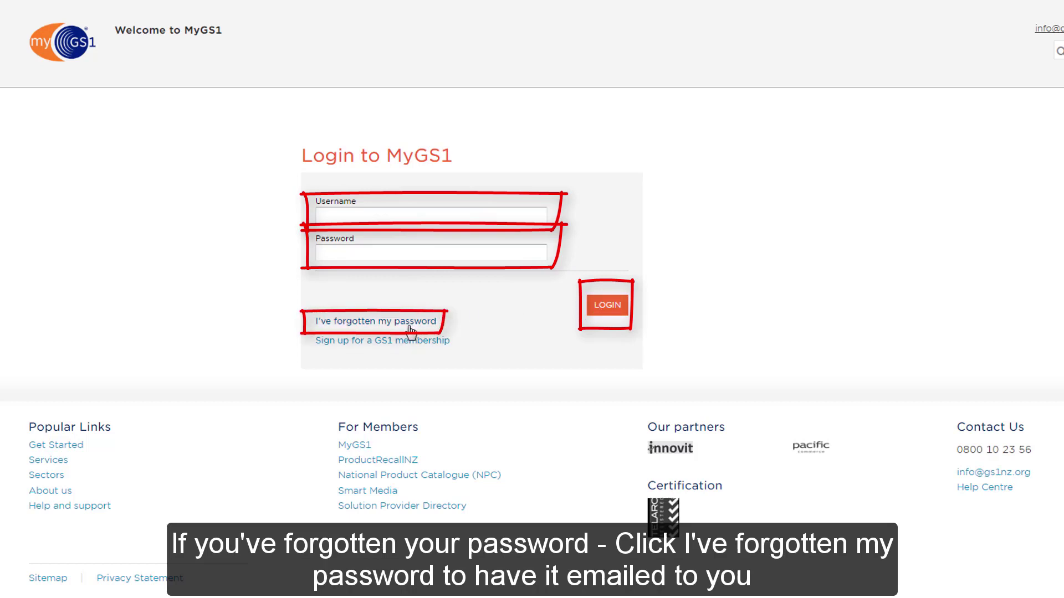
# Follow the 'I've forgotten my password' link on the MyGS1 login page
pyautogui.click(410, 331)
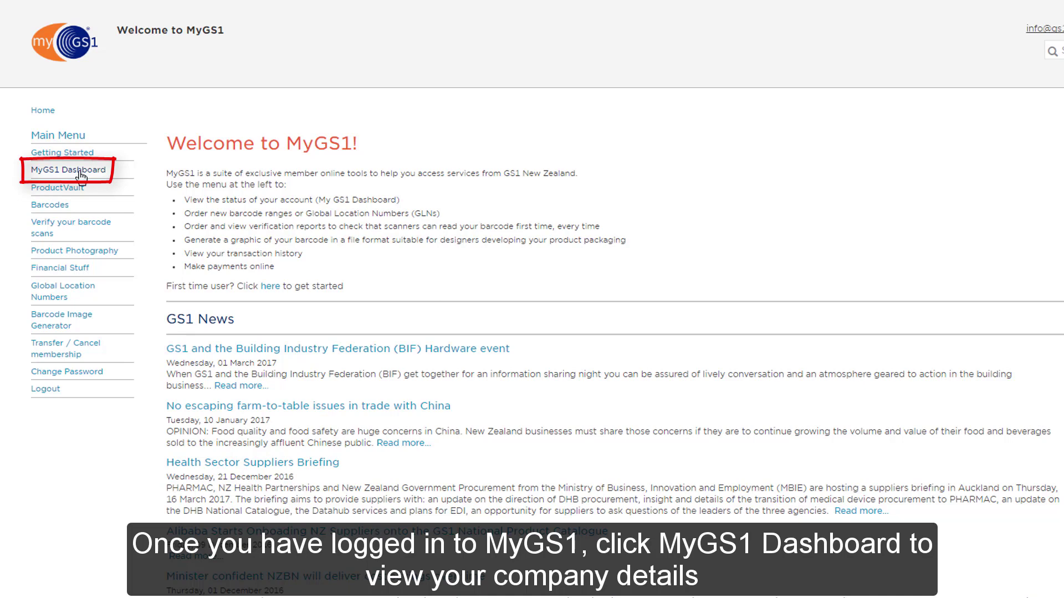
# Open the MyGS1 Dashboard to view the company's Member Summary
pyautogui.click(81, 176)
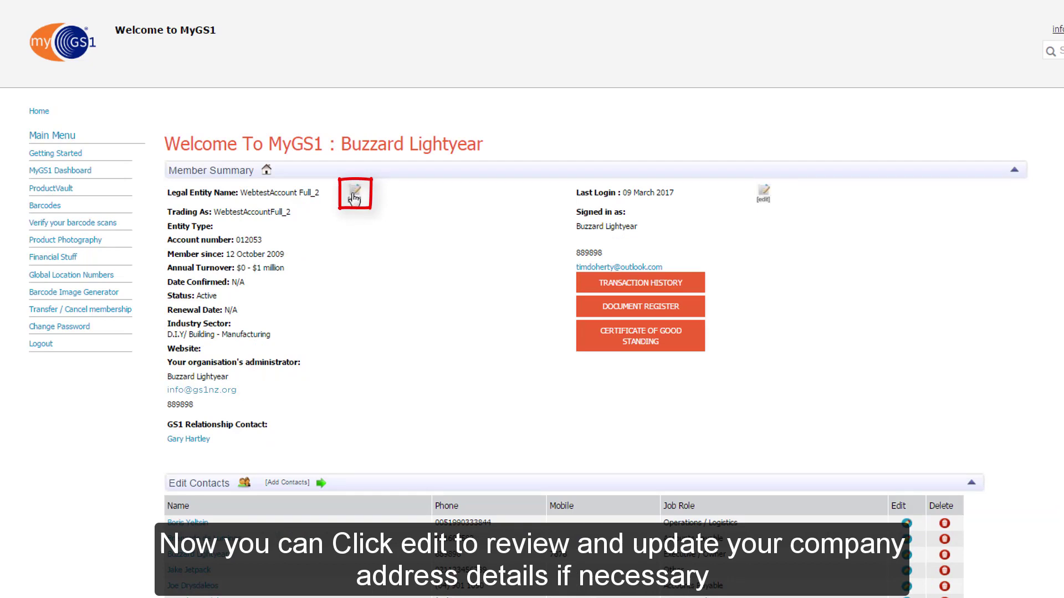
# Edit member details, search 'Po Box 11-110' and accept the PO Box 11110 Wellington suggestion
pyautogui.click(355, 197)
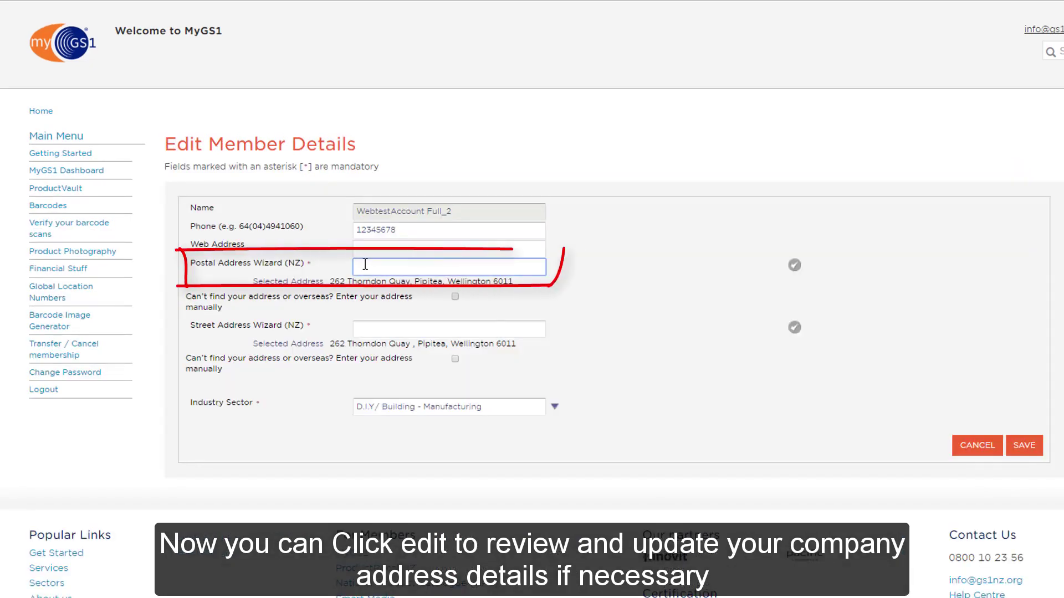
pyautogui.write('Po Box 1')
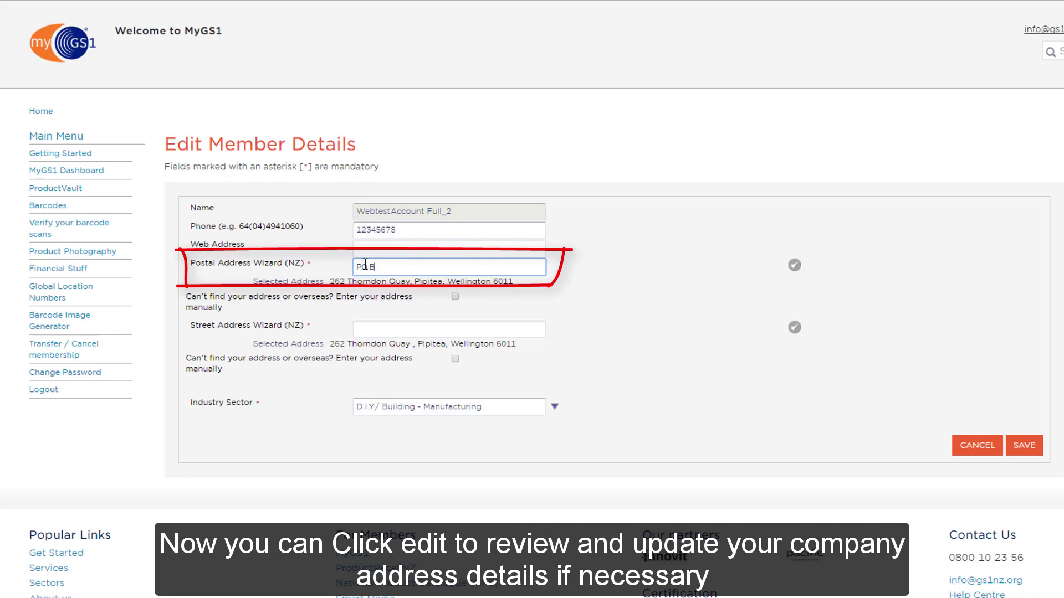
pyautogui.write('1-110')
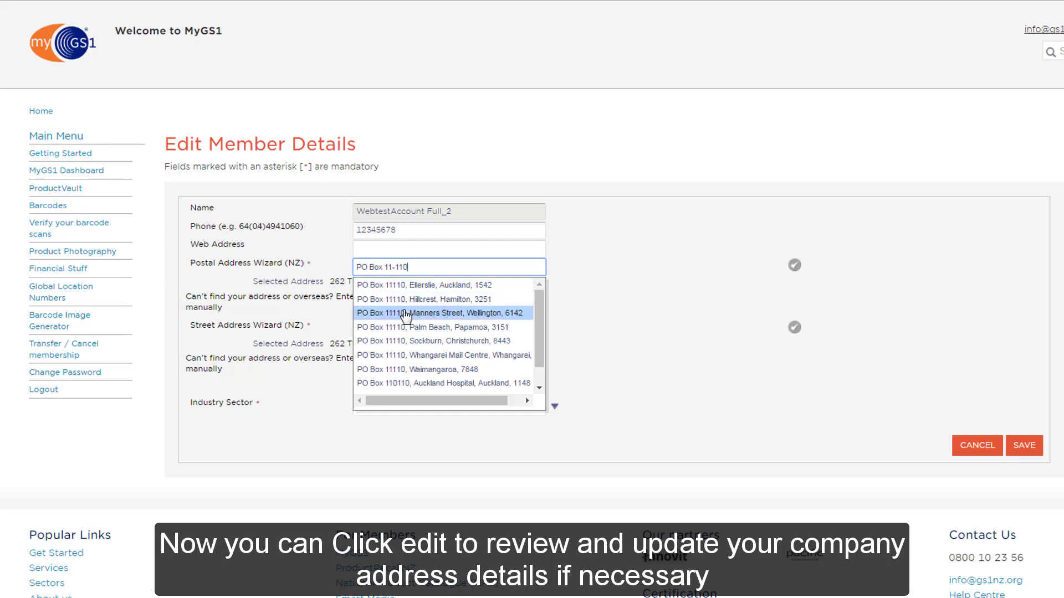
pyautogui.click(435, 313)
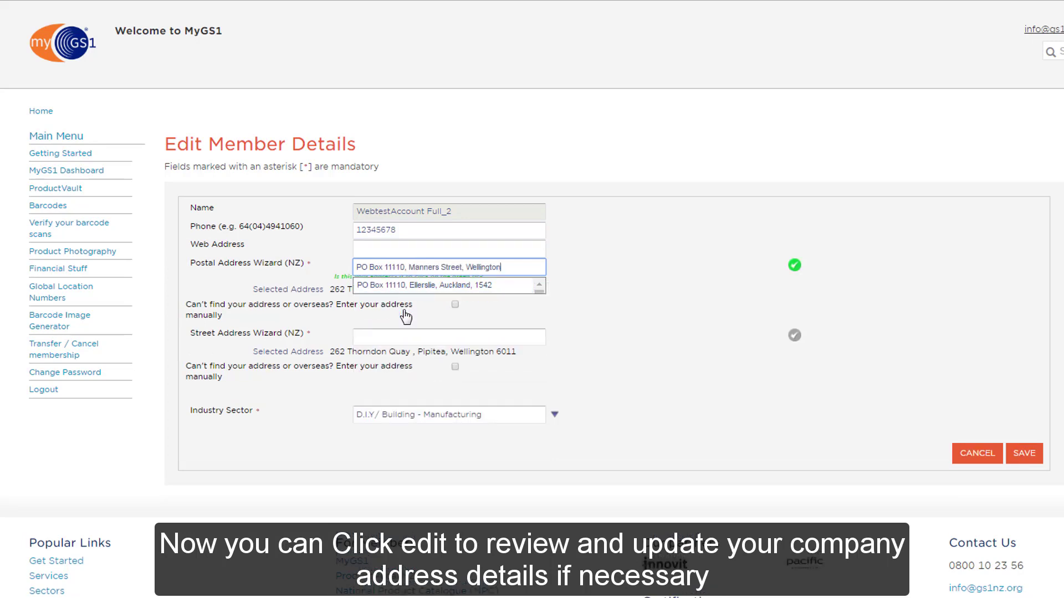
pyautogui.click(794, 267)
pyautogui.click(794, 267)
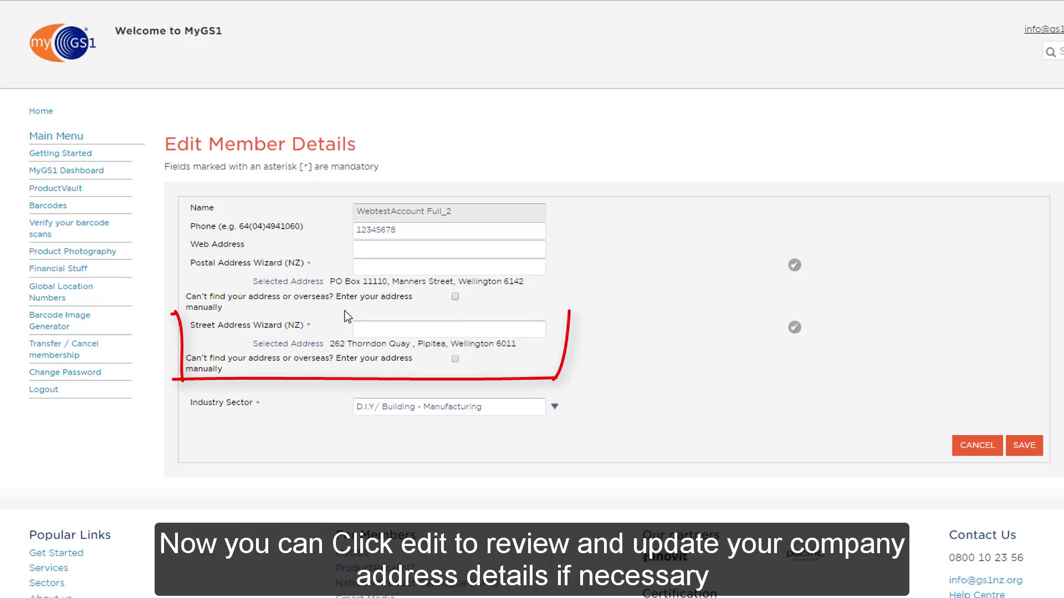
pyautogui.click(359, 331)
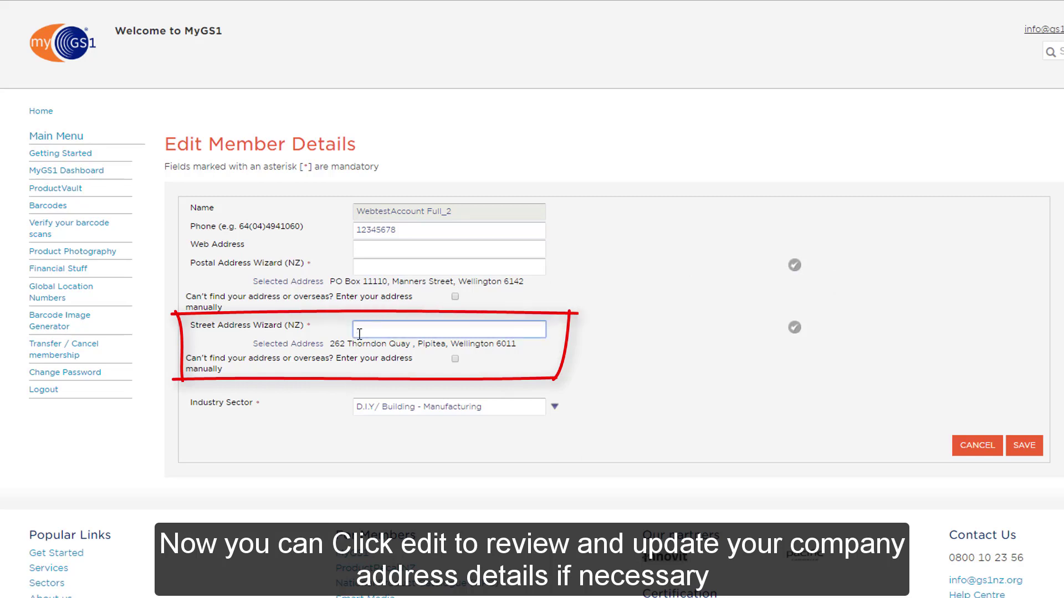
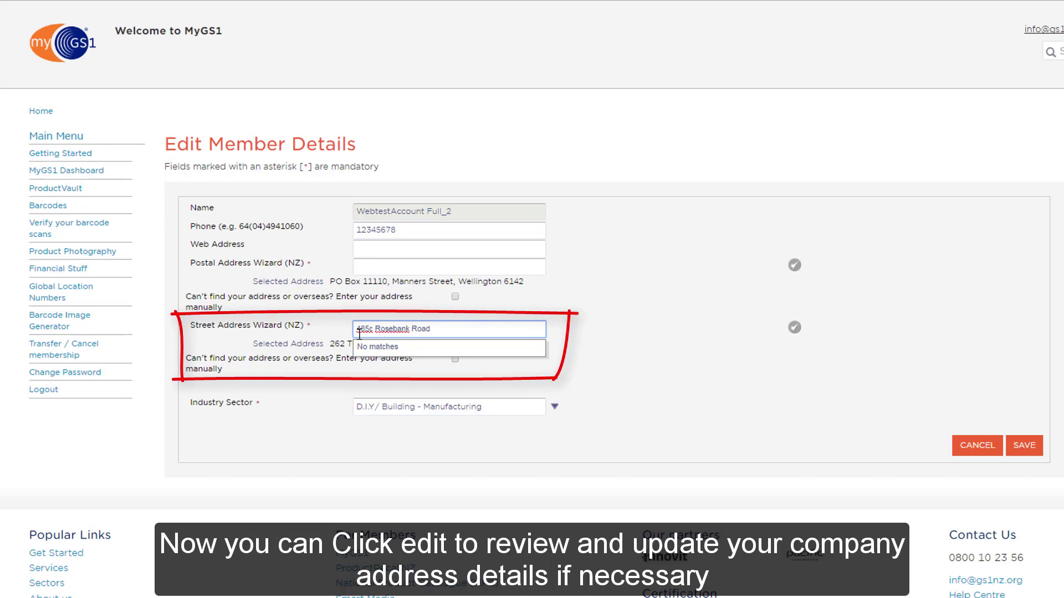
pyautogui.scroll(-5, 423, 410)
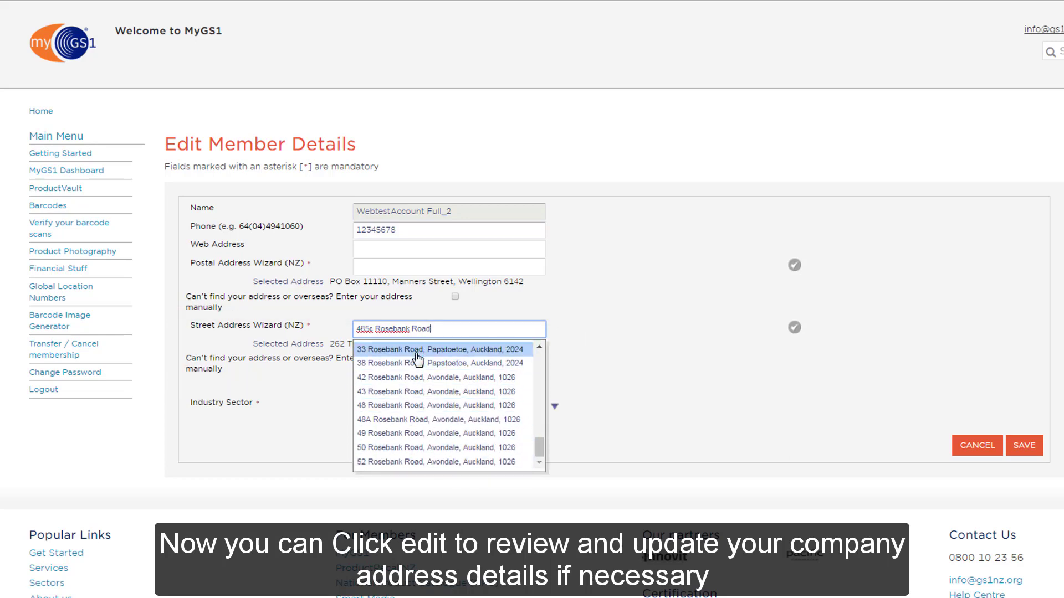
pyautogui.press('Escape')
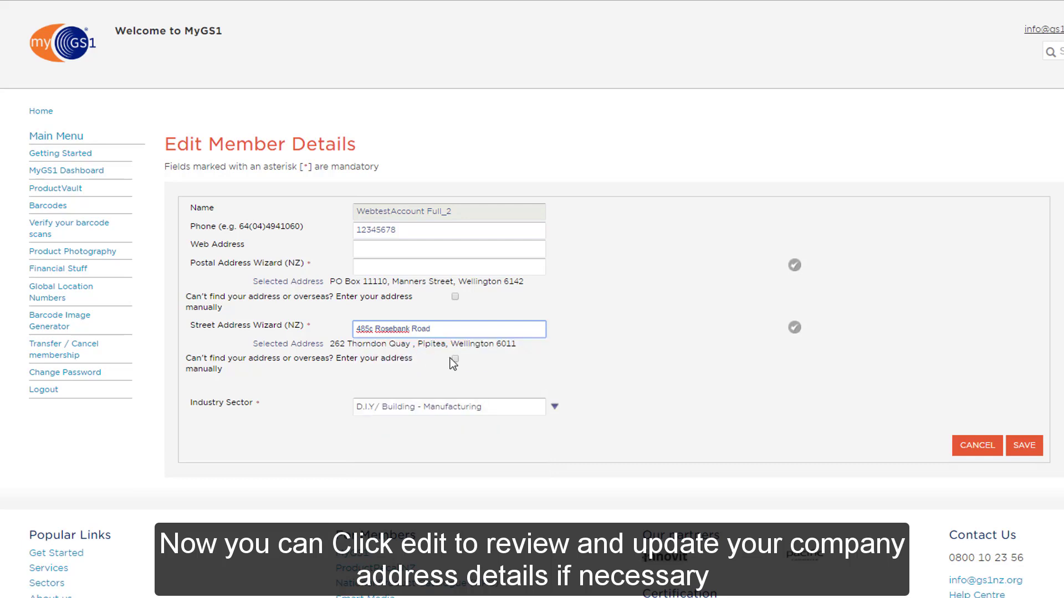
pyautogui.click(455, 361)
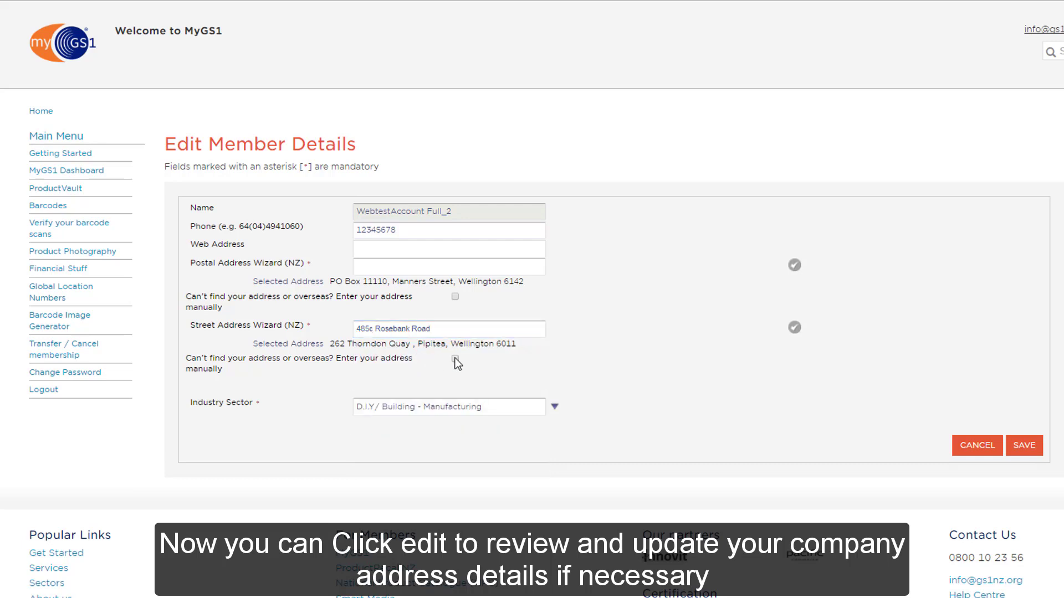
pyautogui.moveTo(456, 375); pyautogui.dragTo(342, 375)
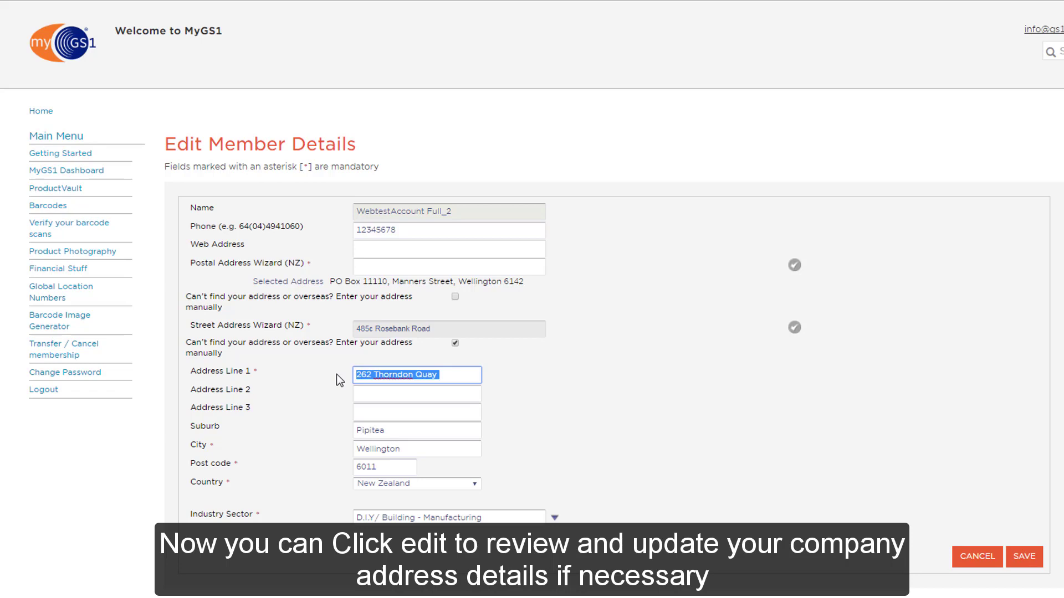
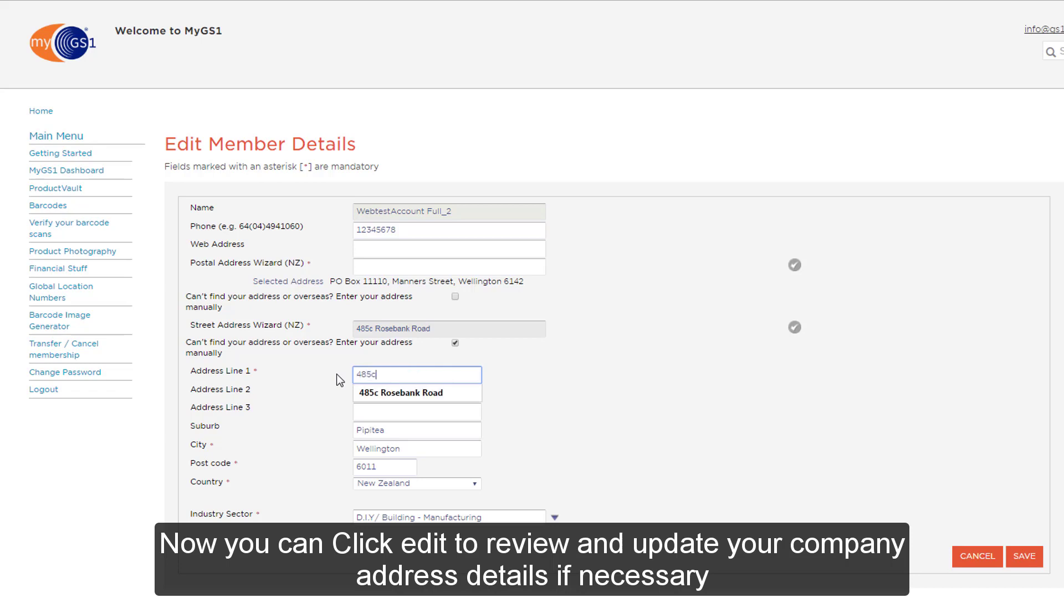
pyautogui.press('Tab')
pyautogui.press('Tab')
pyautogui.press('Tab')
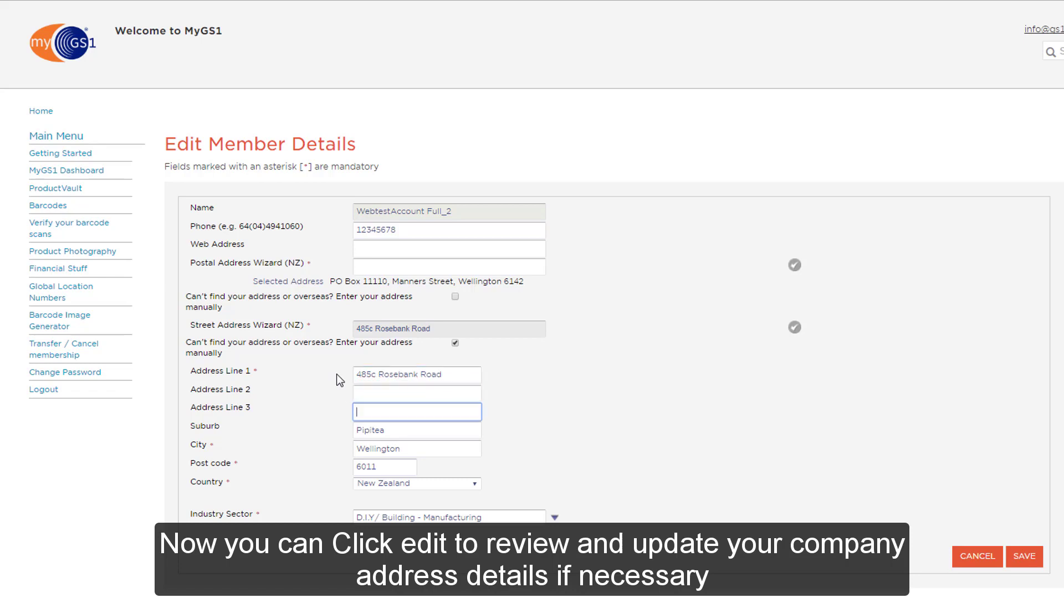
pyautogui.write('Avond')
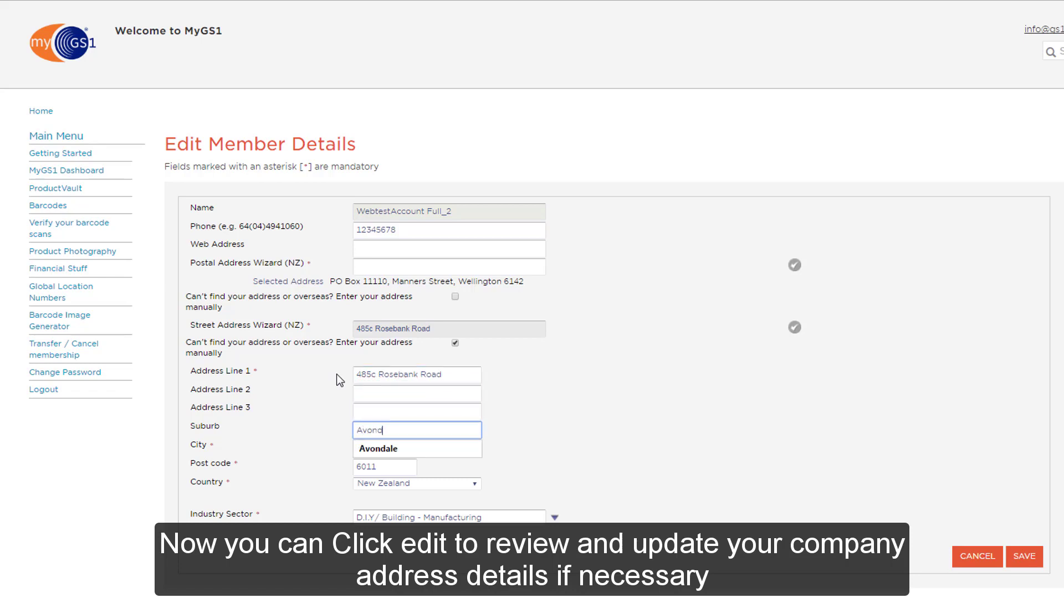
pyautogui.write('ale')
pyautogui.press('Tab')
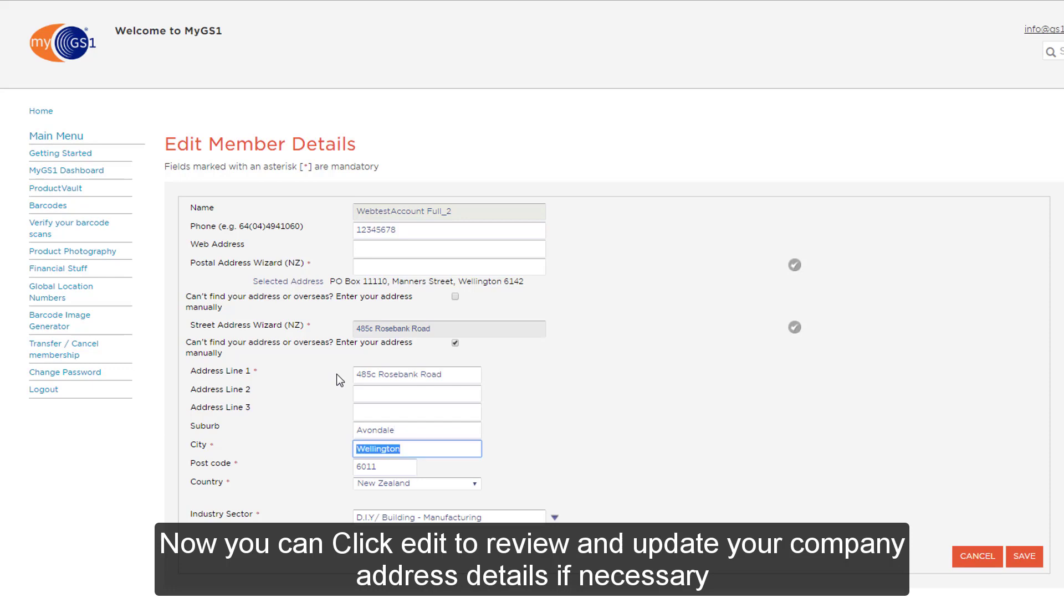
pyautogui.write('Auckland')
pyautogui.press('Tab')
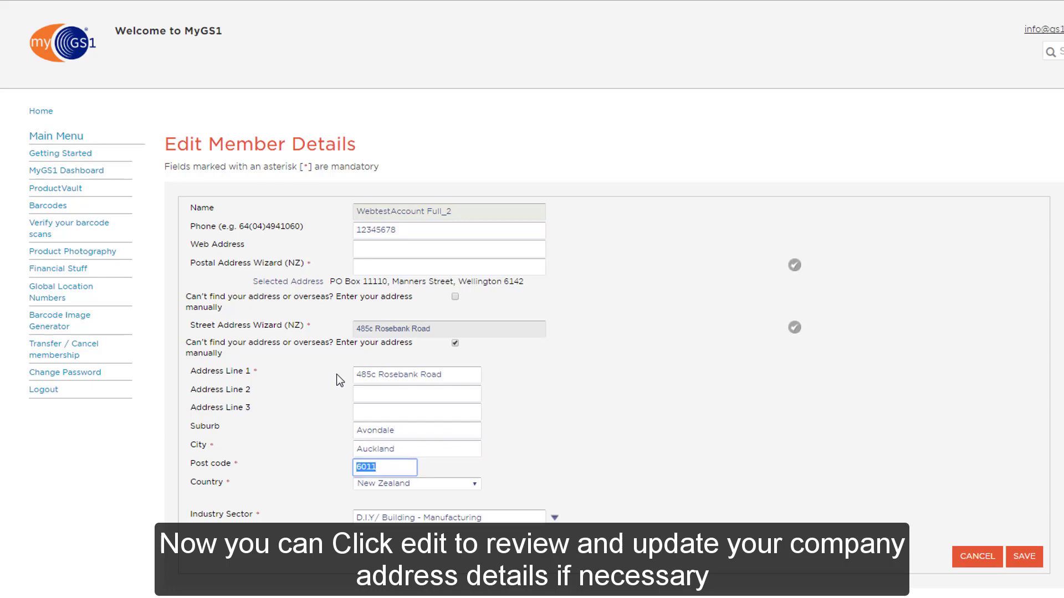
pyautogui.write('1026')
pyautogui.press('Tab')
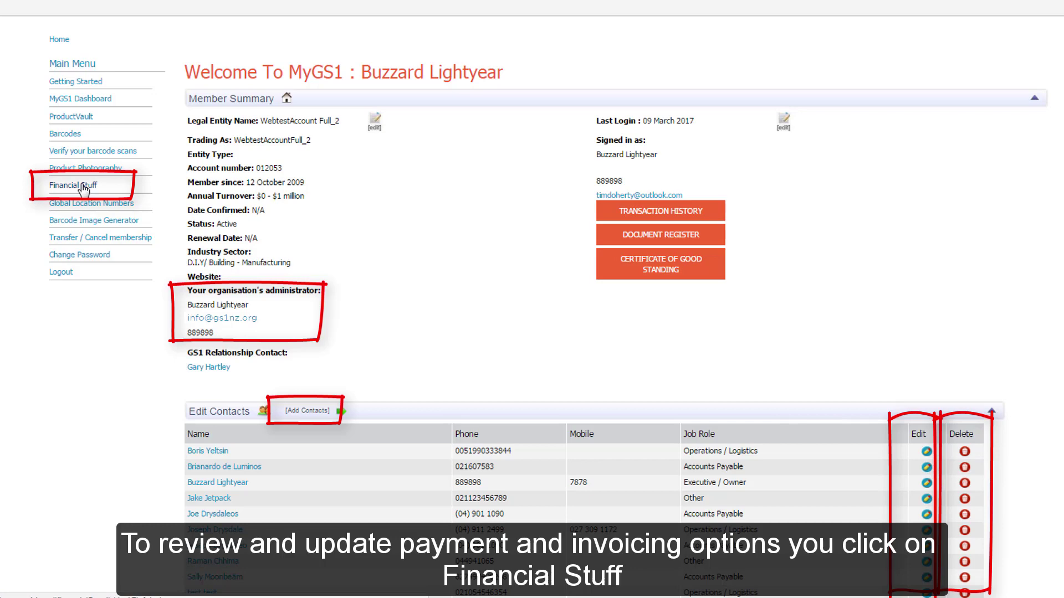
# On Financial Stuff, review the Amex card authorisation, leaving its service-line permission enabled
pyautogui.click(84, 187)
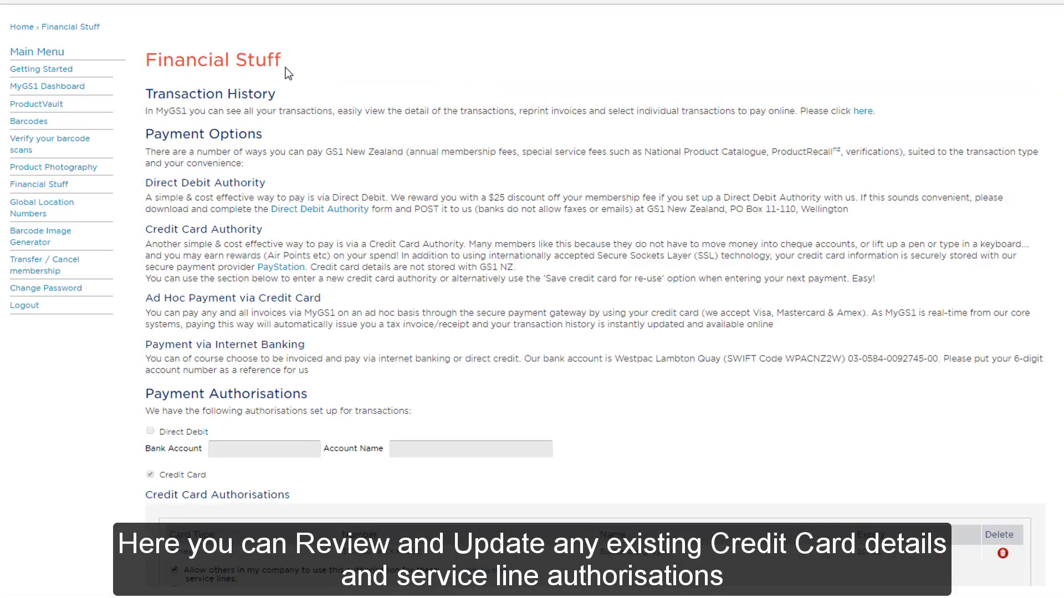
pyautogui.scroll(-5, 288, 71)
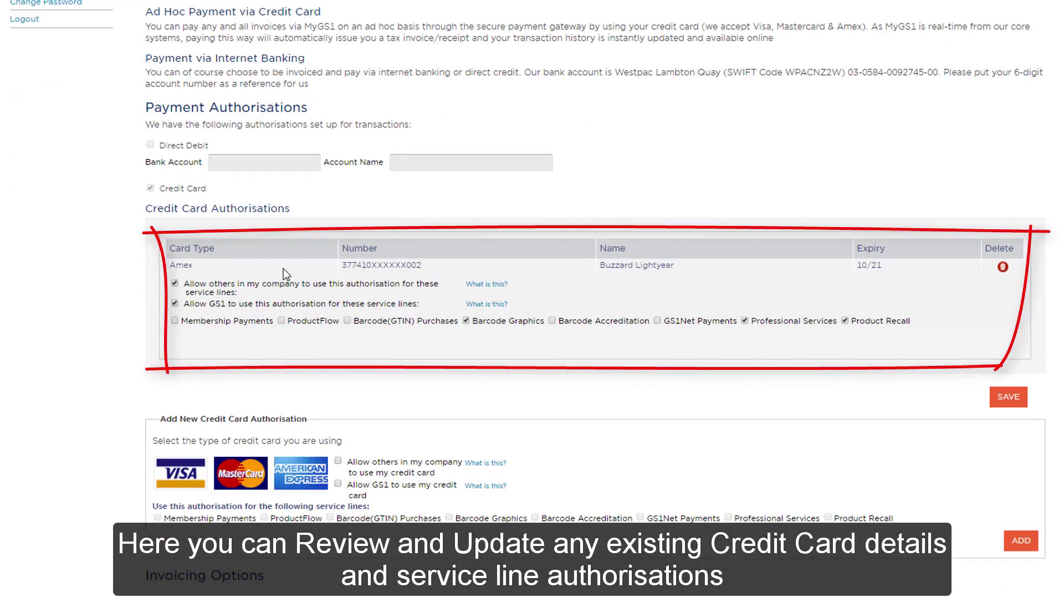
pyautogui.click(174, 304)
pyautogui.click(174, 303)
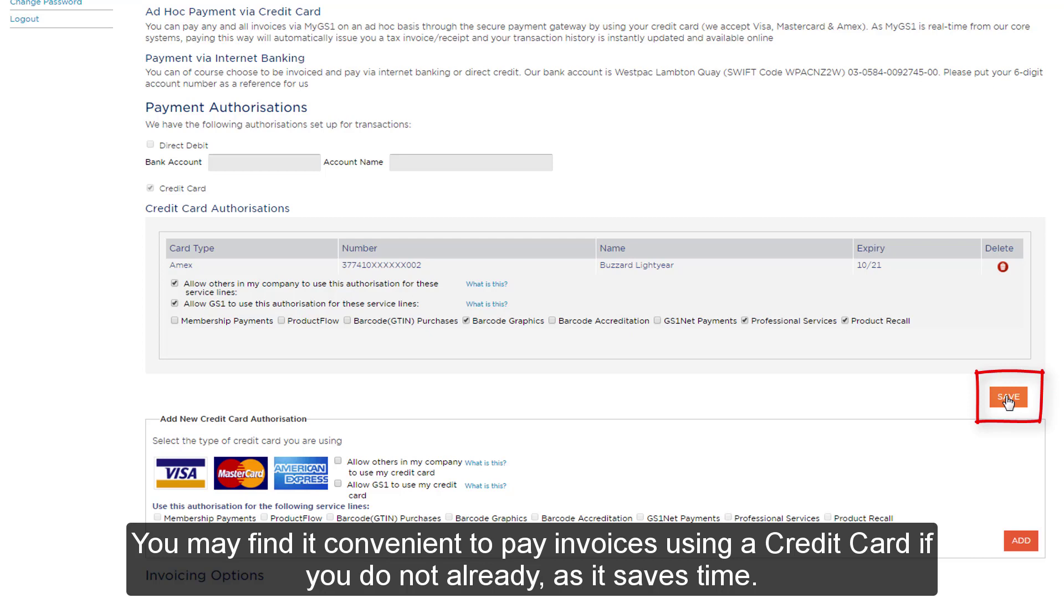
pyautogui.scroll(-1, 979, 399)
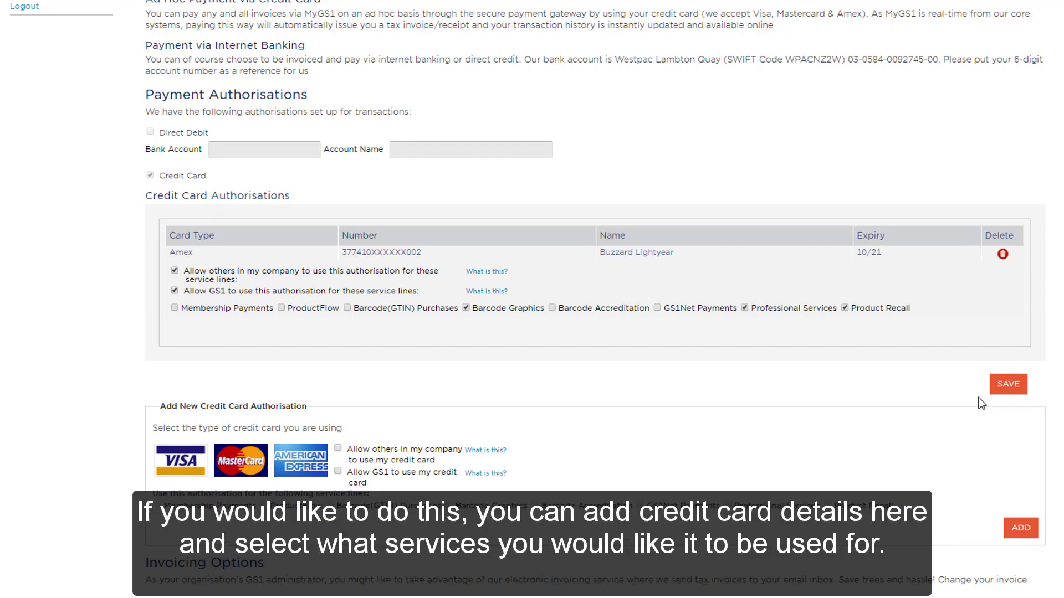
pyautogui.scroll(-5, 980, 403)
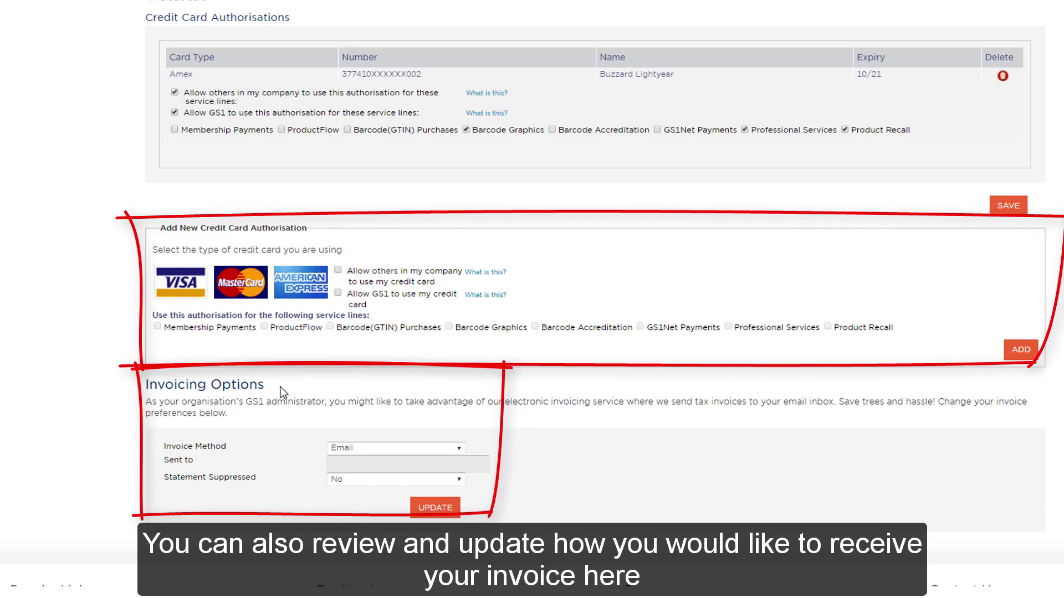
# Keep Email selected as the invoice delivery method
pyautogui.click(347, 449)
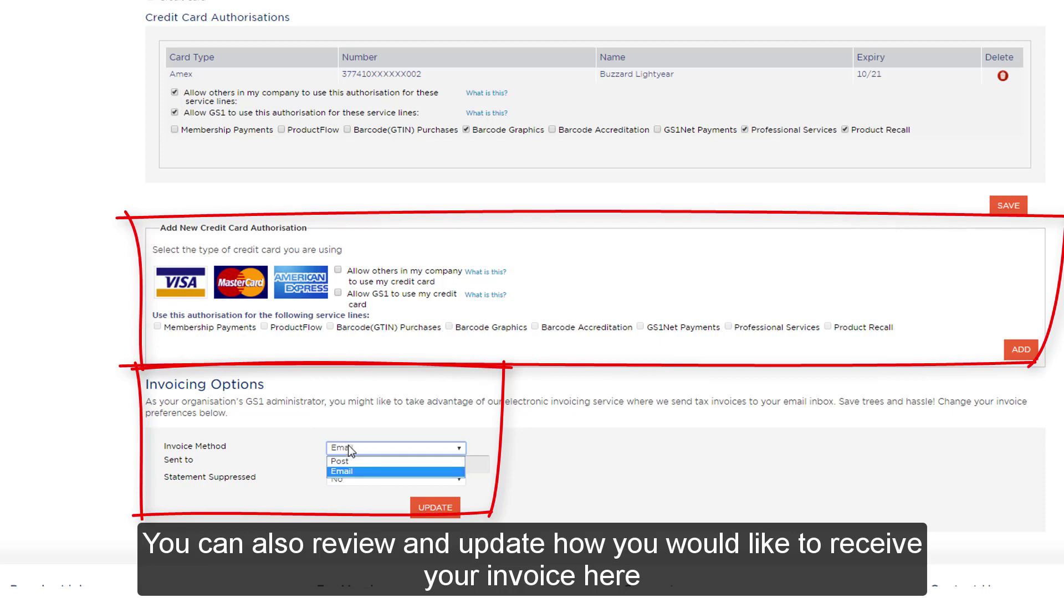
pyautogui.click(292, 476)
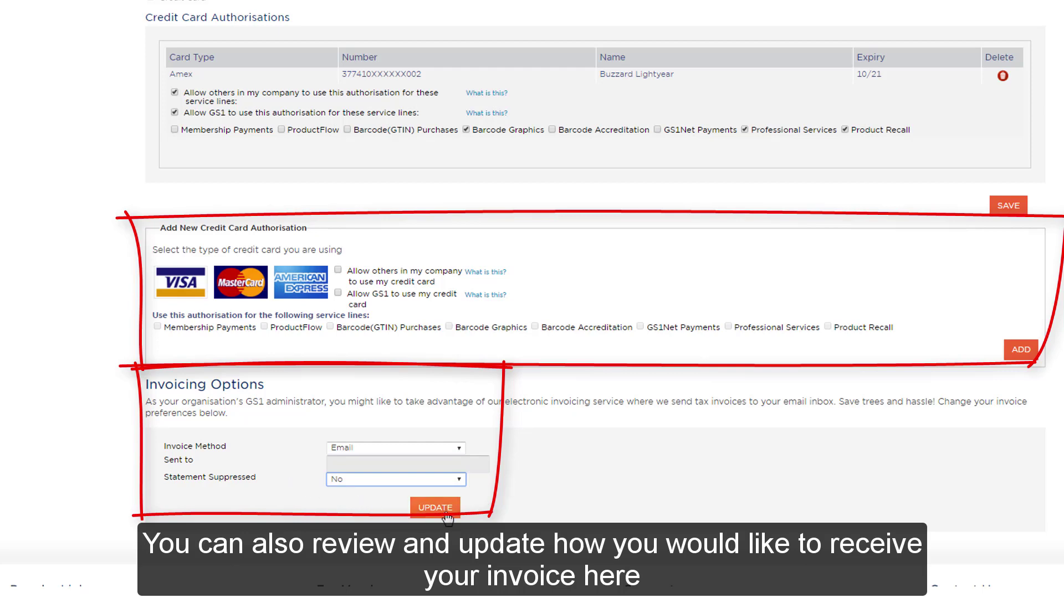